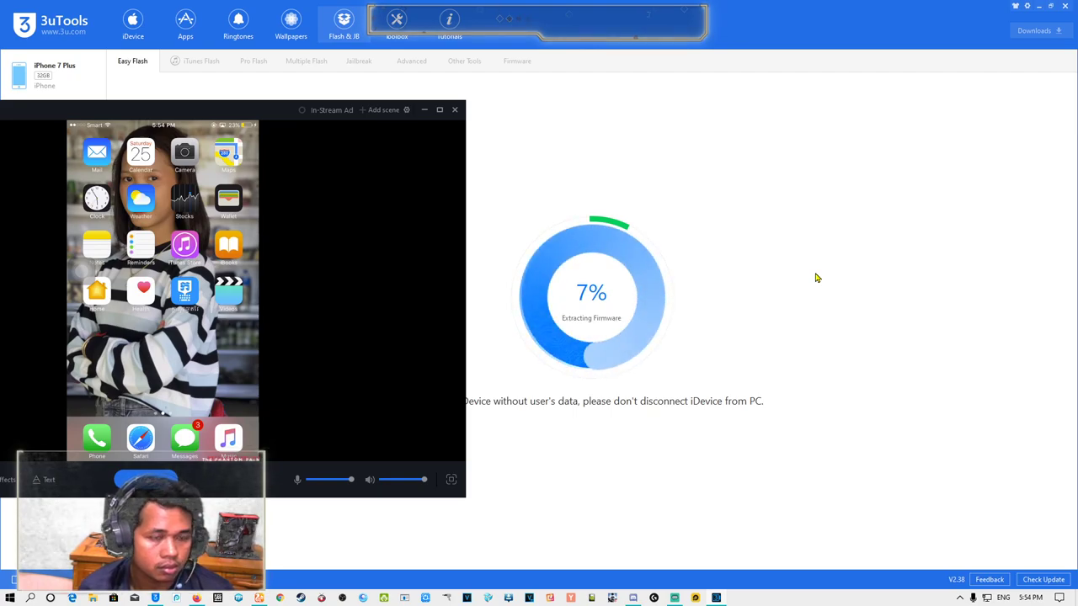
click(331, 110)
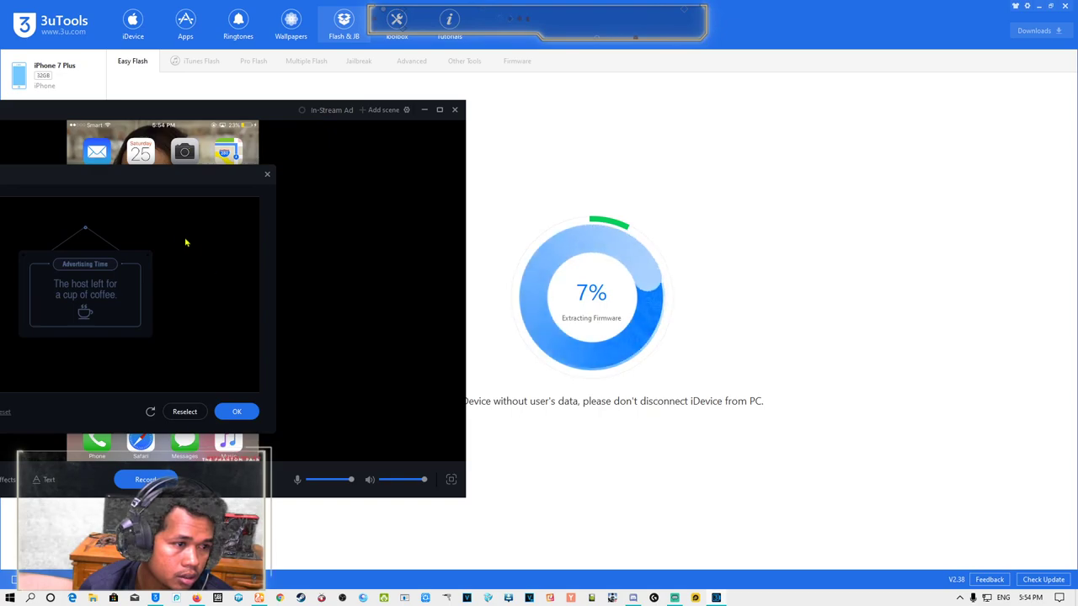
drag(89, 176, 293, 193)
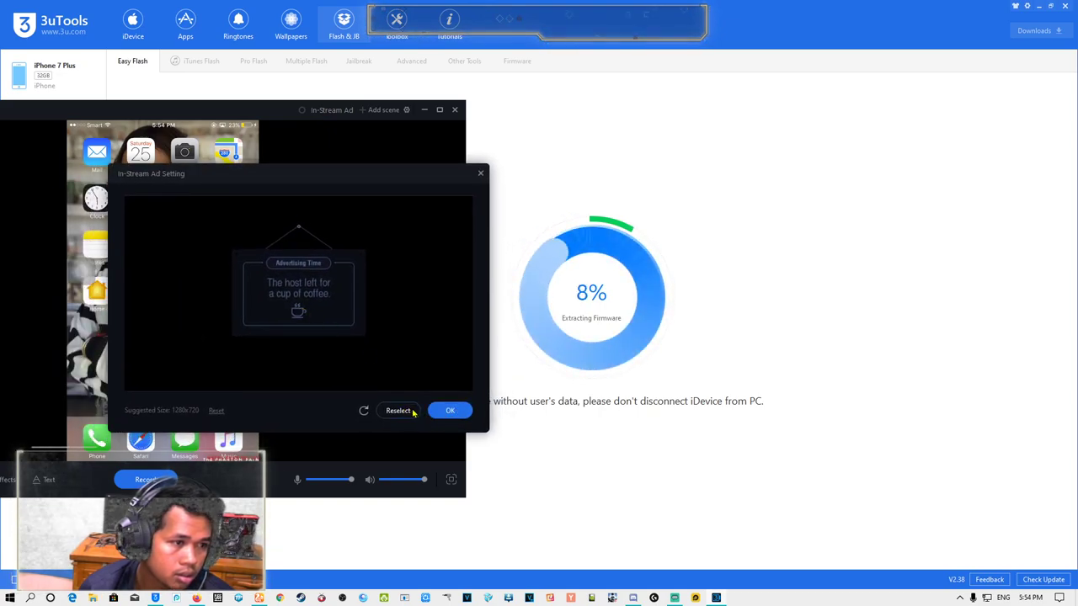
click(449, 410)
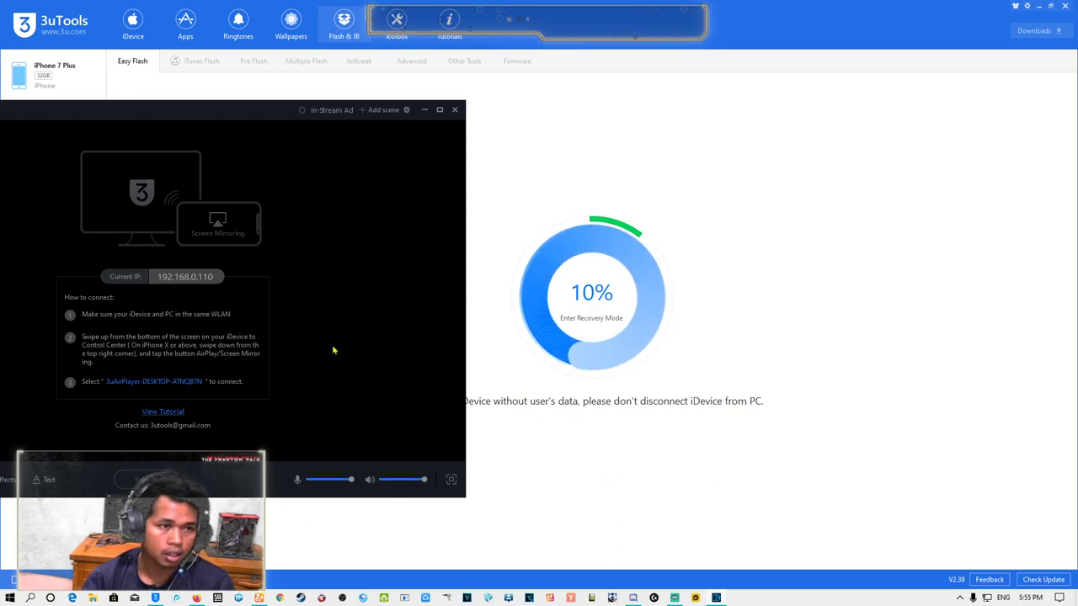
Minimize the screen-mirroring window, acknowledge the completed clean flash and activation, and show the iPhone's device information.
click(424, 110)
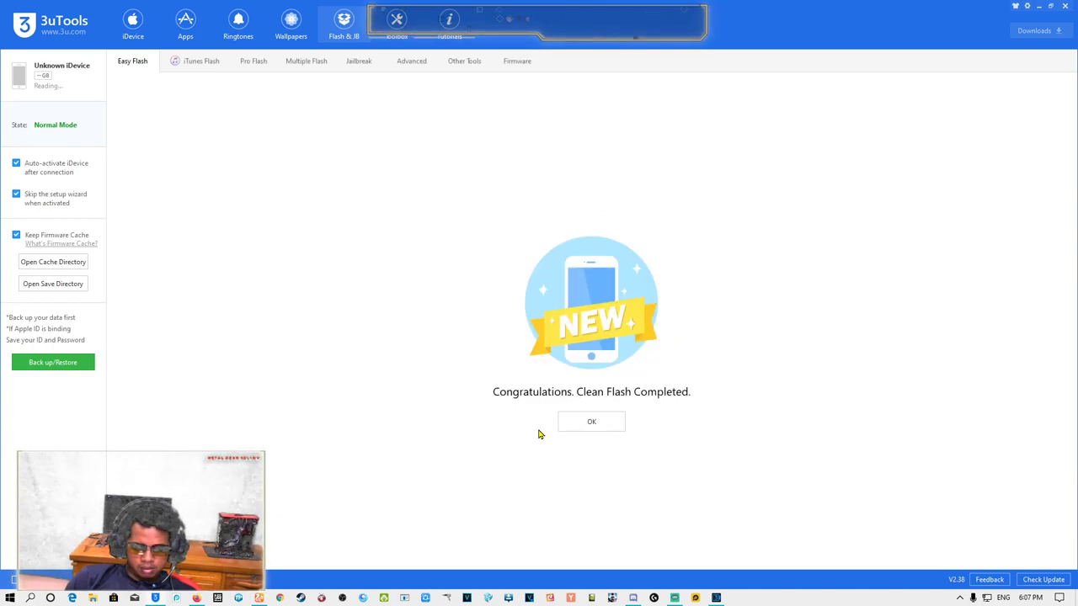
click(591, 423)
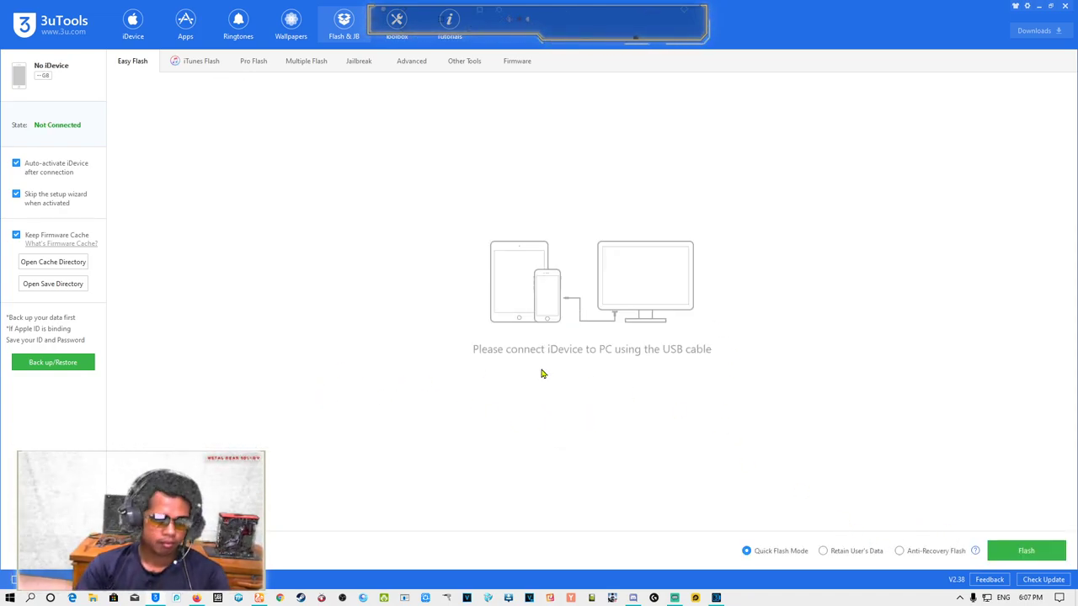
click(133, 26)
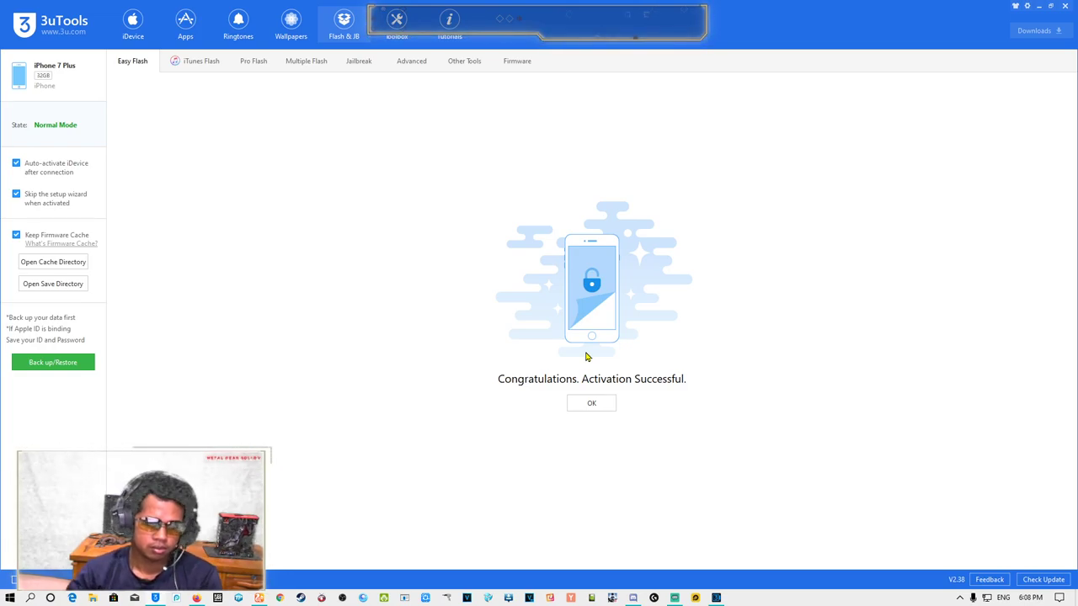
click(591, 404)
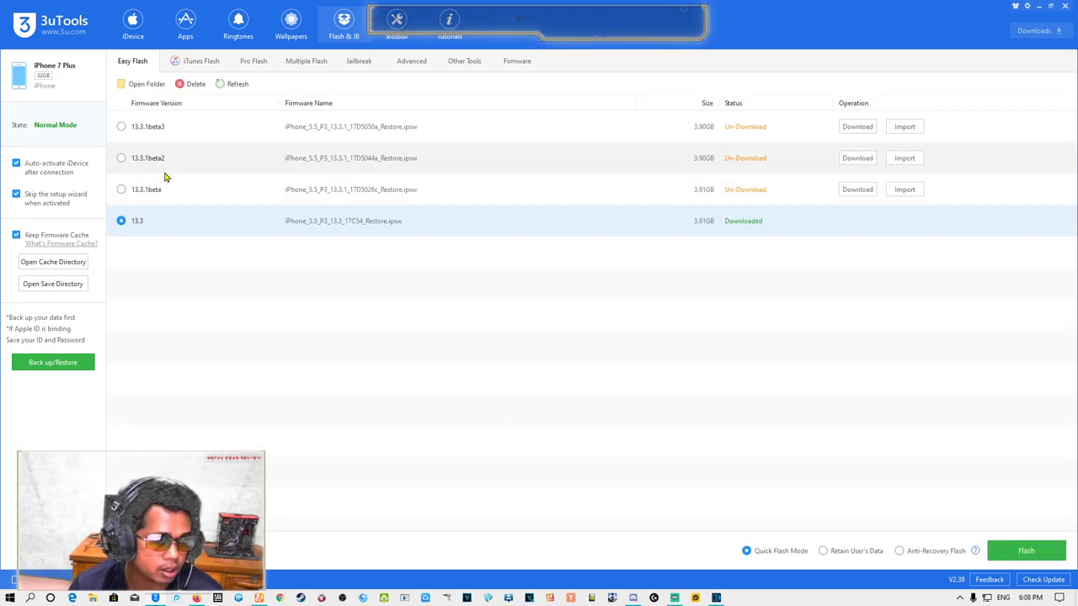
click(133, 25)
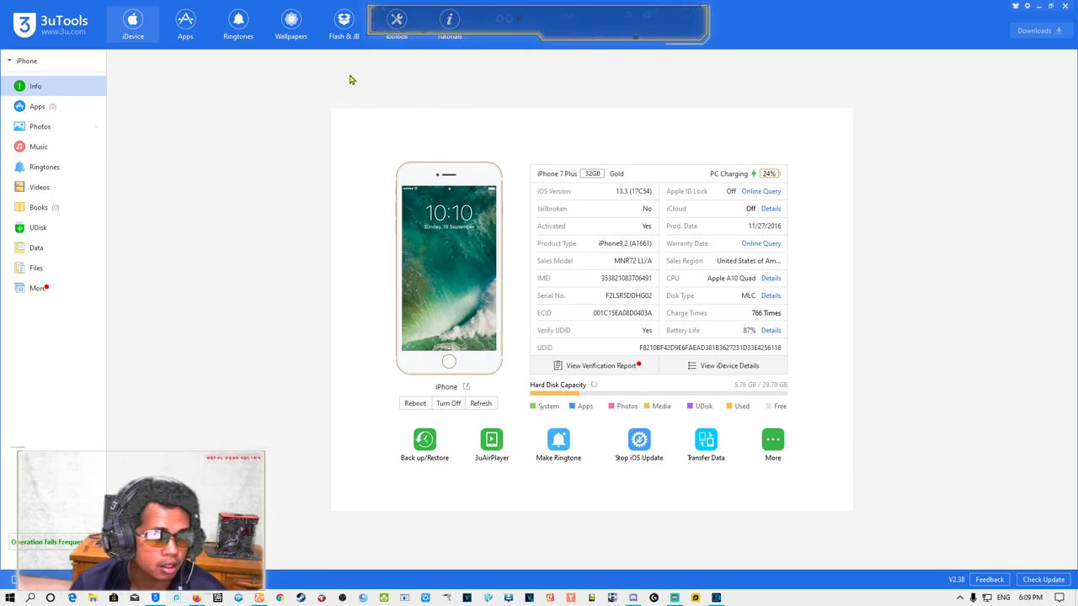
From the downloaded apps, queue Facebook 254.0, Messenger 248.0, Instagram 125.0 and Google Maps 5.35.0 for installation on the iPhone.
click(37, 108)
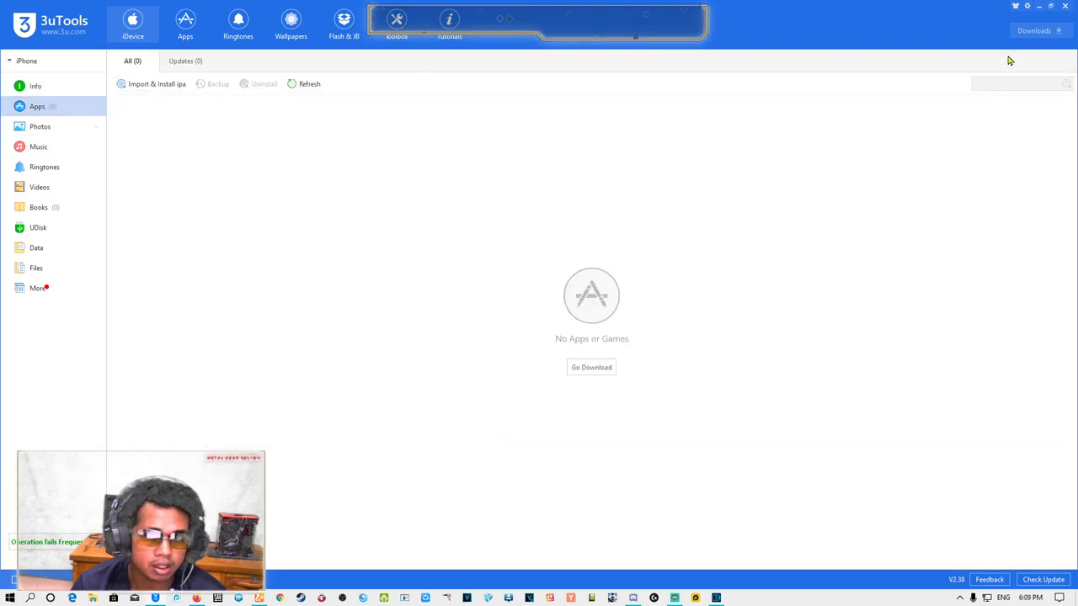
click(1032, 31)
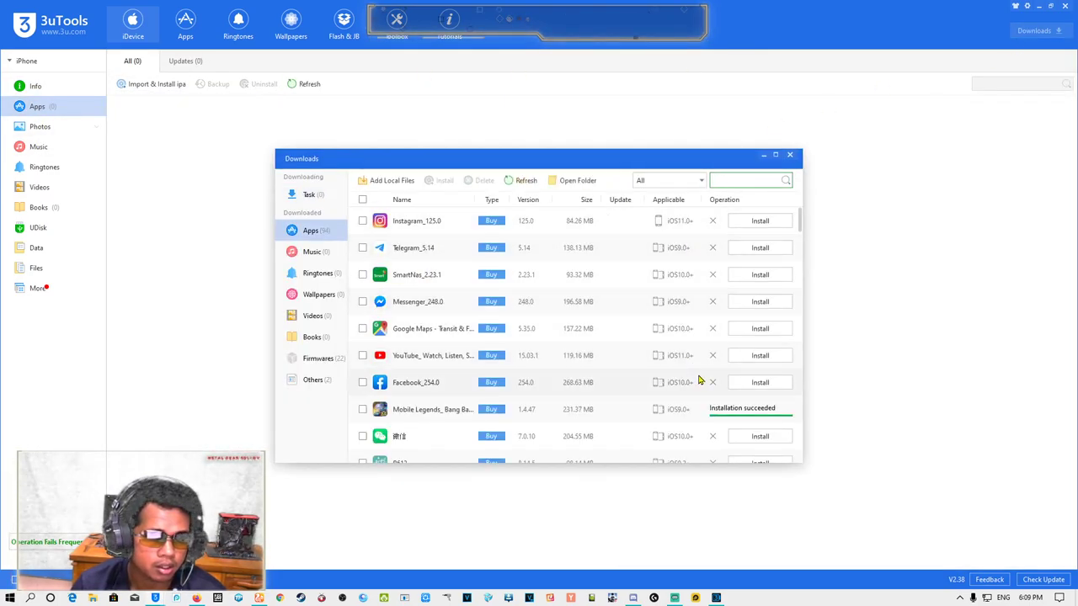
click(757, 382)
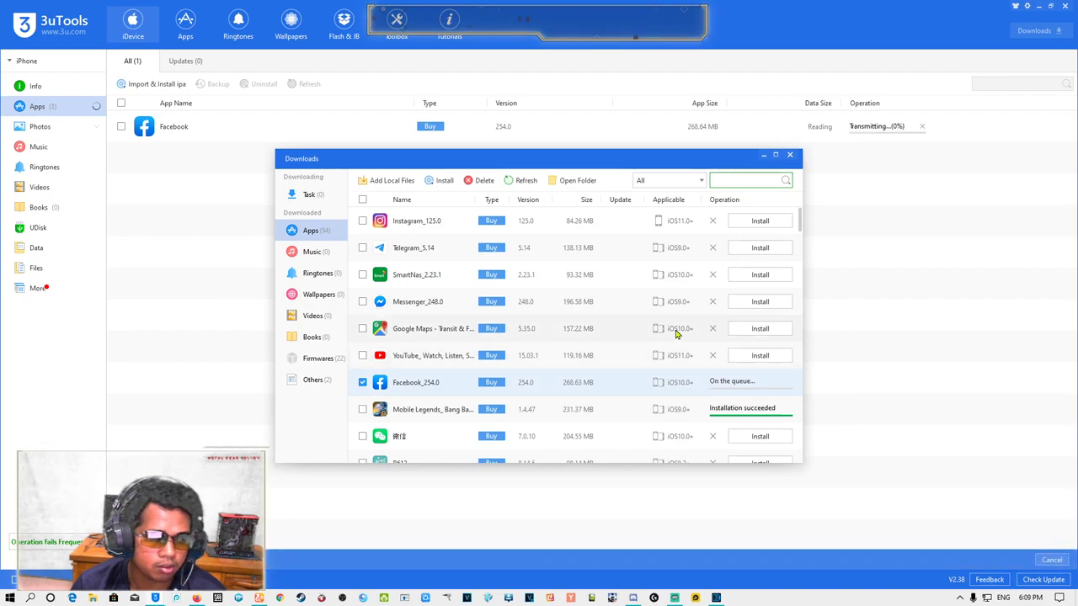
click(754, 303)
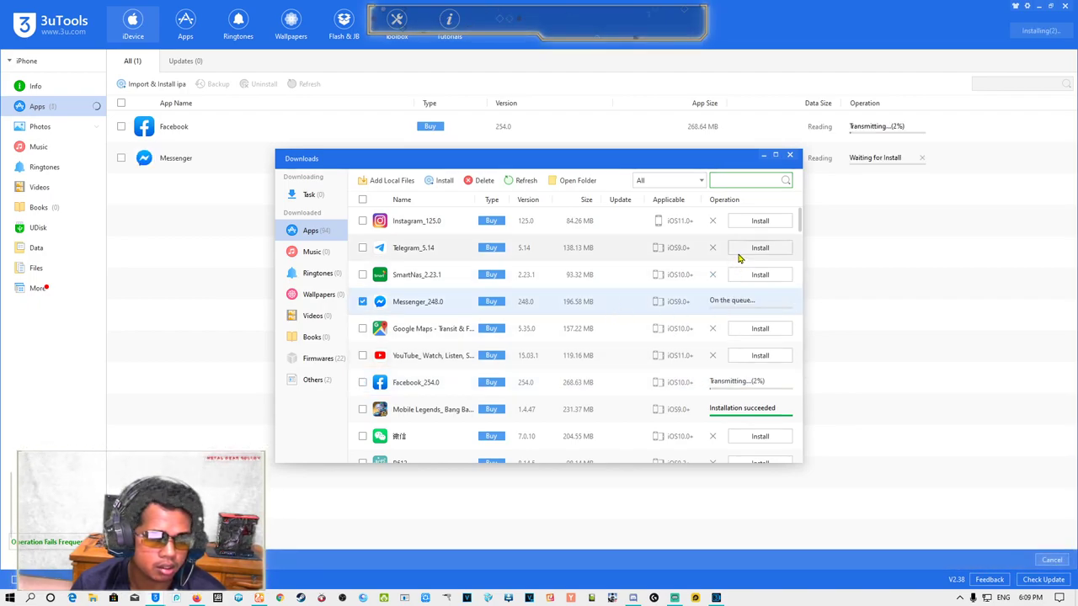
click(759, 220)
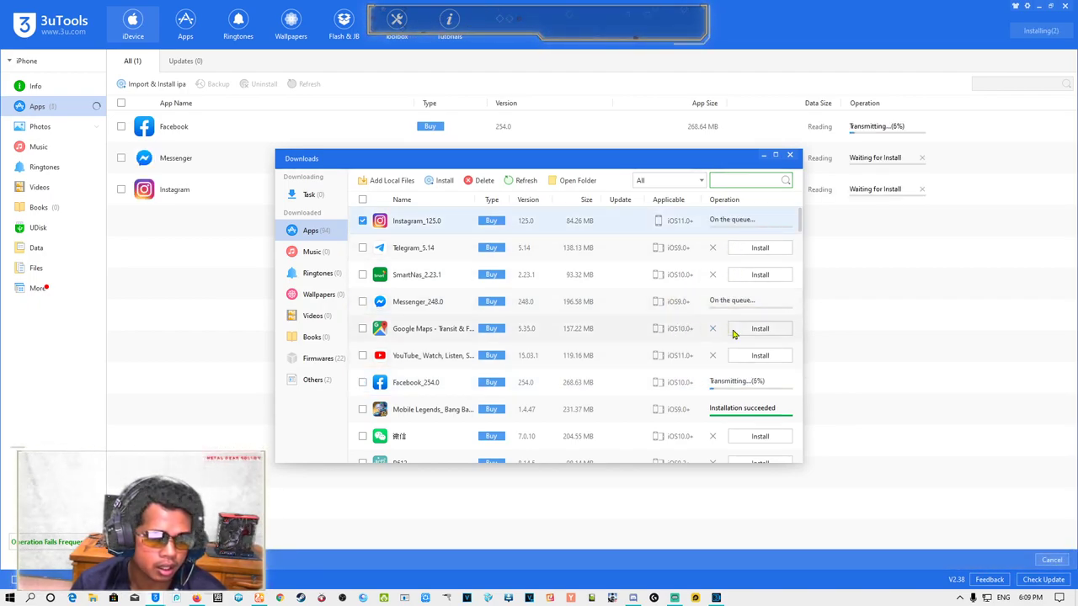
click(749, 329)
Queue YouTube 14.51.4, K-Keyboard 5 Row 1.6 and B612 8.14.5 from the downloaded apps for installation.
scroll(685, 337, down, 1)
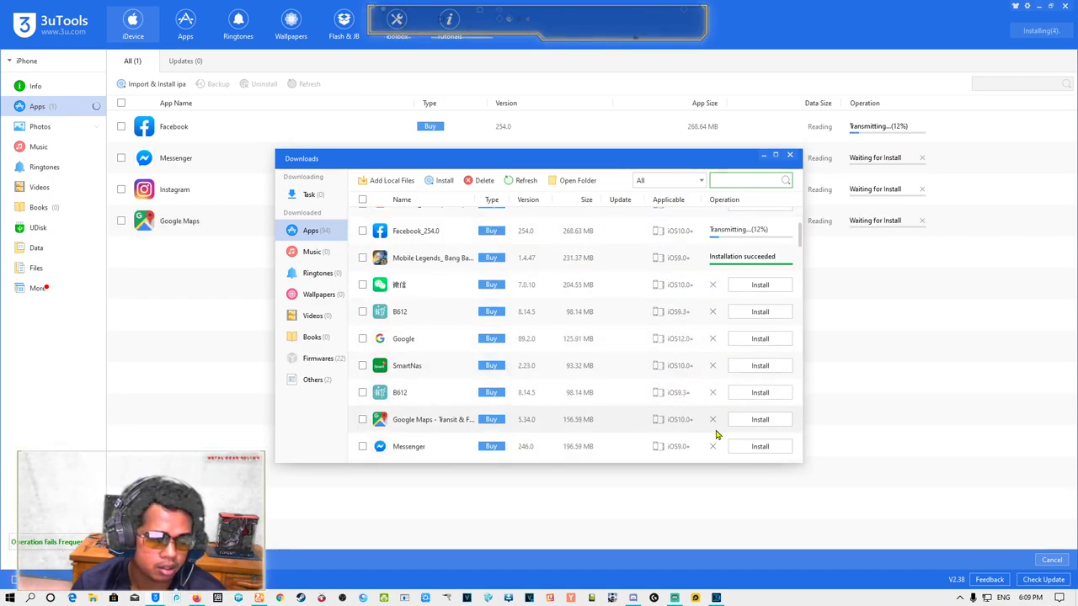
scroll(724, 396, down, 2)
click(749, 321)
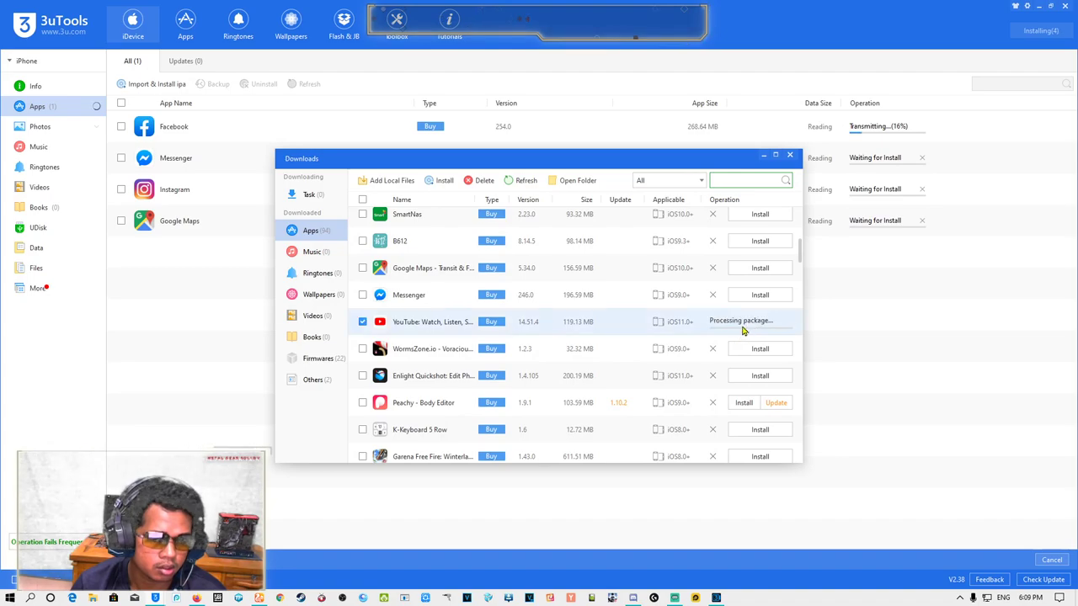
scroll(590, 379, down, 1)
click(761, 354)
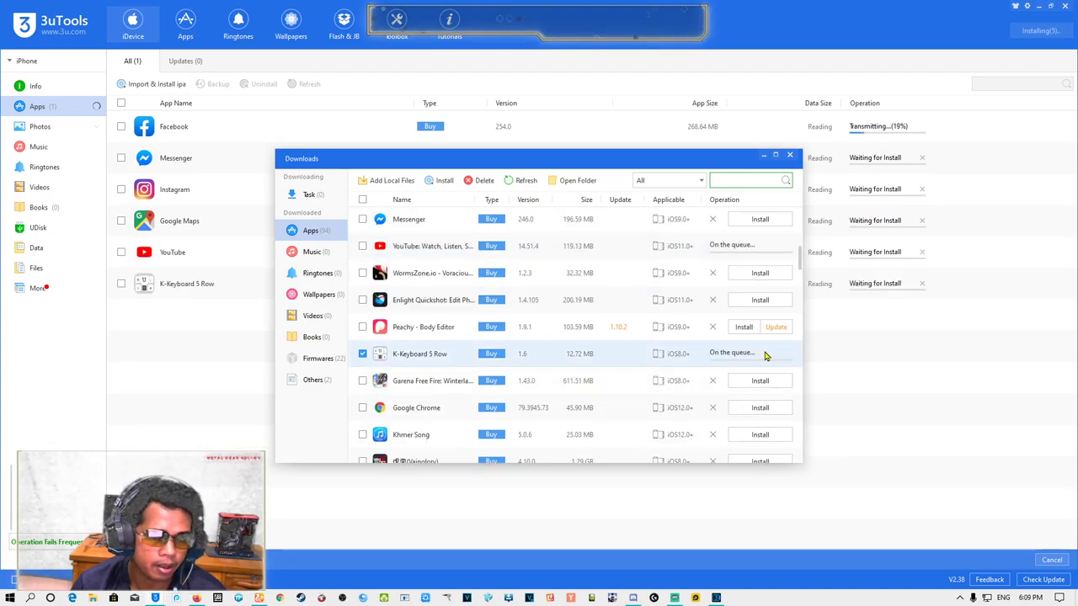
scroll(606, 356, up, 3)
click(732, 311)
Queue Camera360 9.7.3 and Pleng 6.0.6 from the downloaded apps for installation.
scroll(623, 349, up, 2)
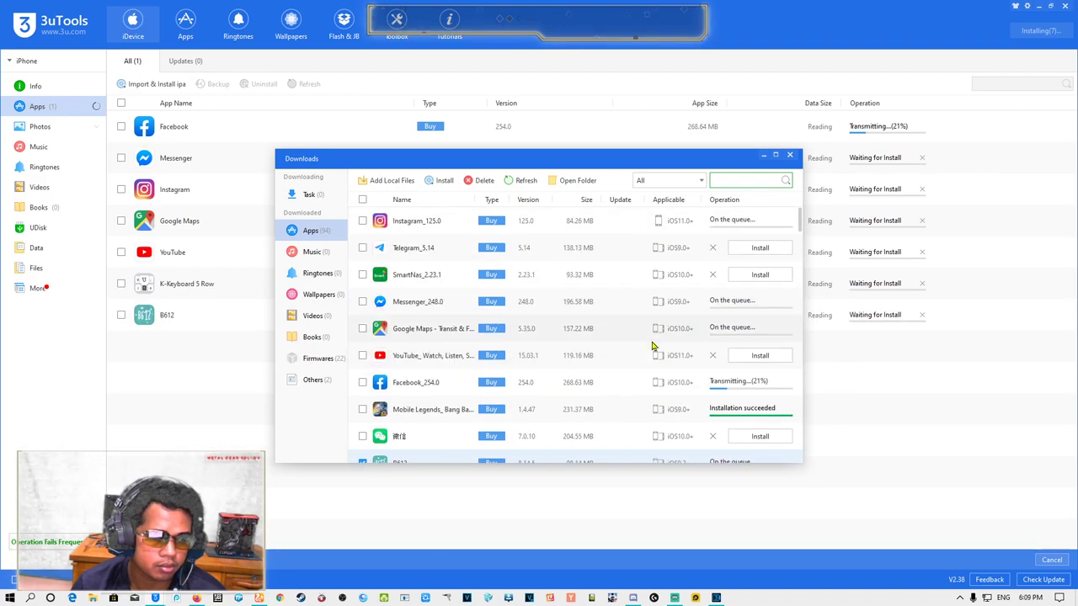
scroll(657, 348, down, 4)
click(760, 426)
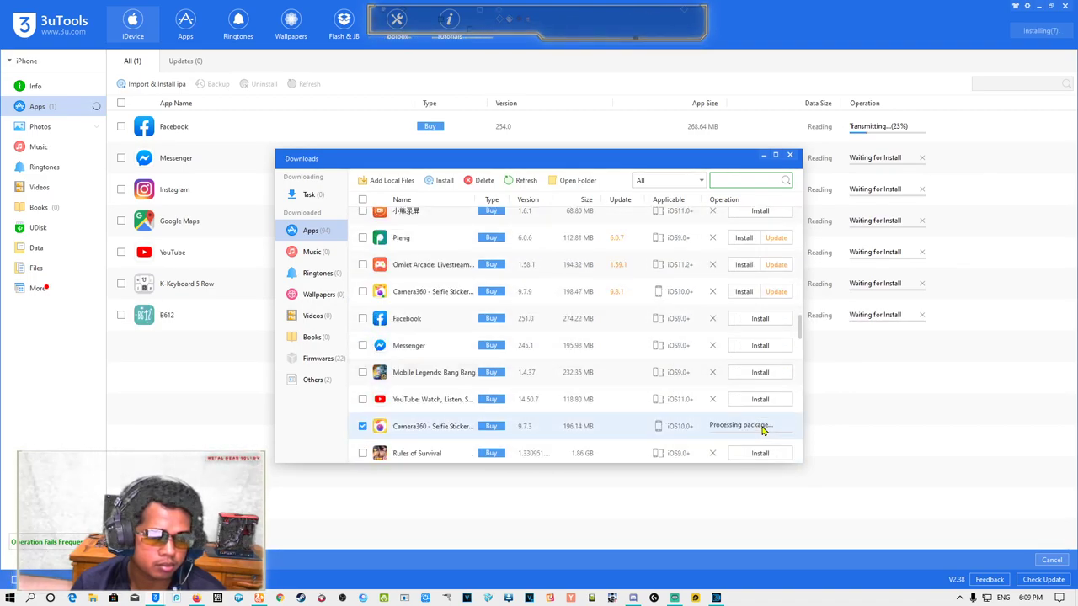
scroll(596, 344, up, 1)
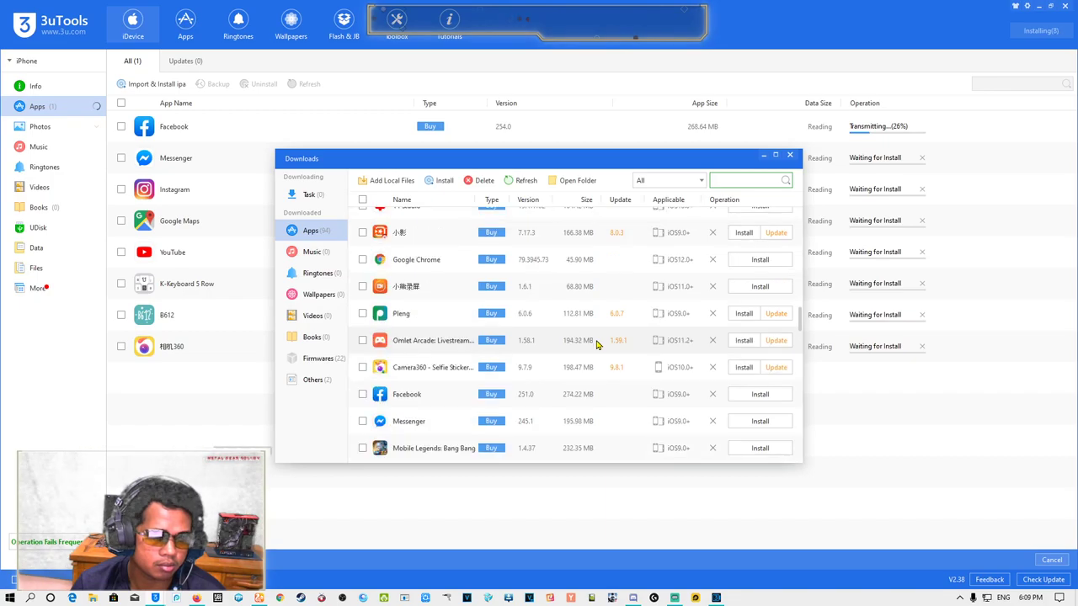
click(739, 314)
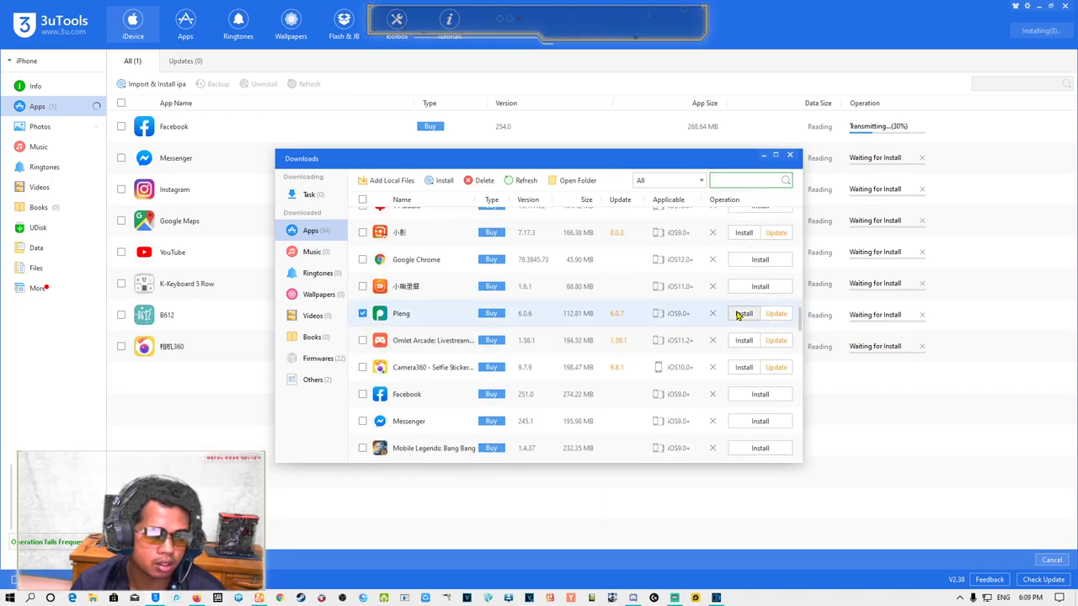
click(738, 314)
Queue SmartNas 2.23.1 for installation, minimize the downloads window and return to the iPhone's info page.
scroll(563, 354, up, 2)
scroll(551, 373, up, 3)
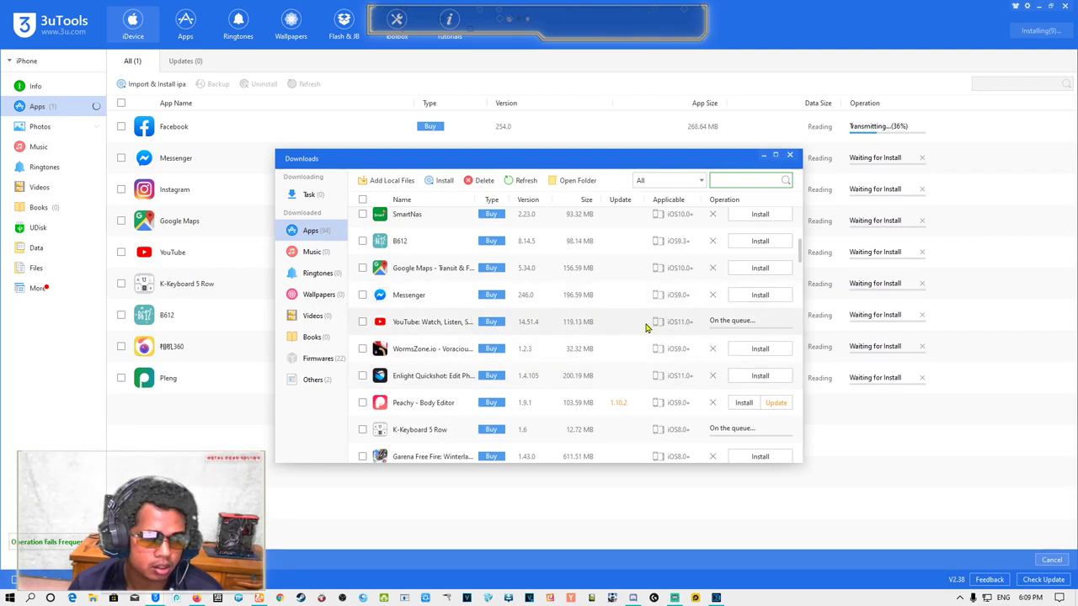
scroll(553, 329, up, 5)
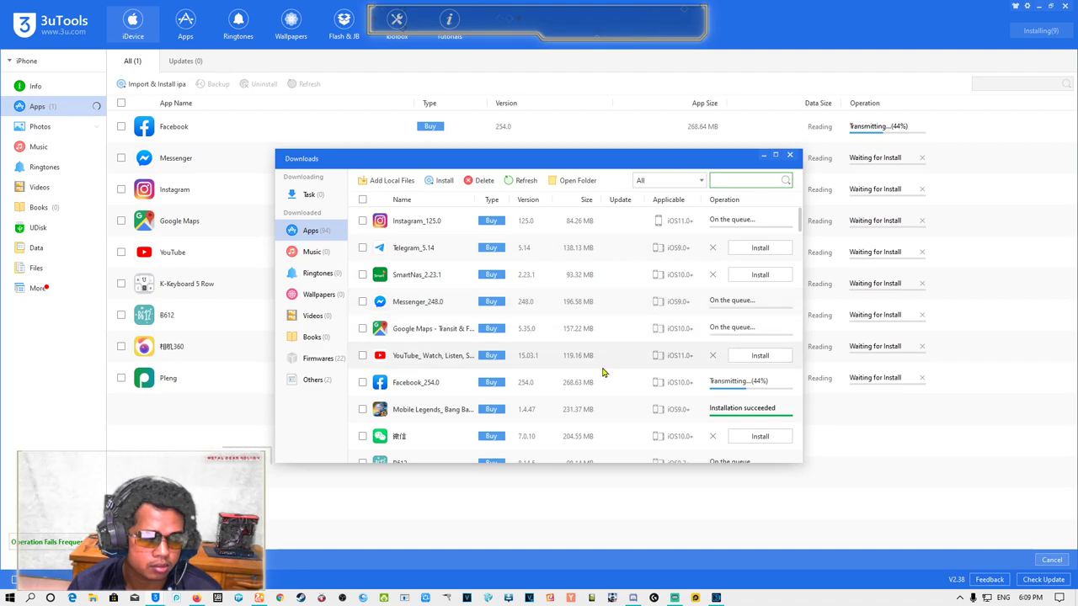
click(752, 277)
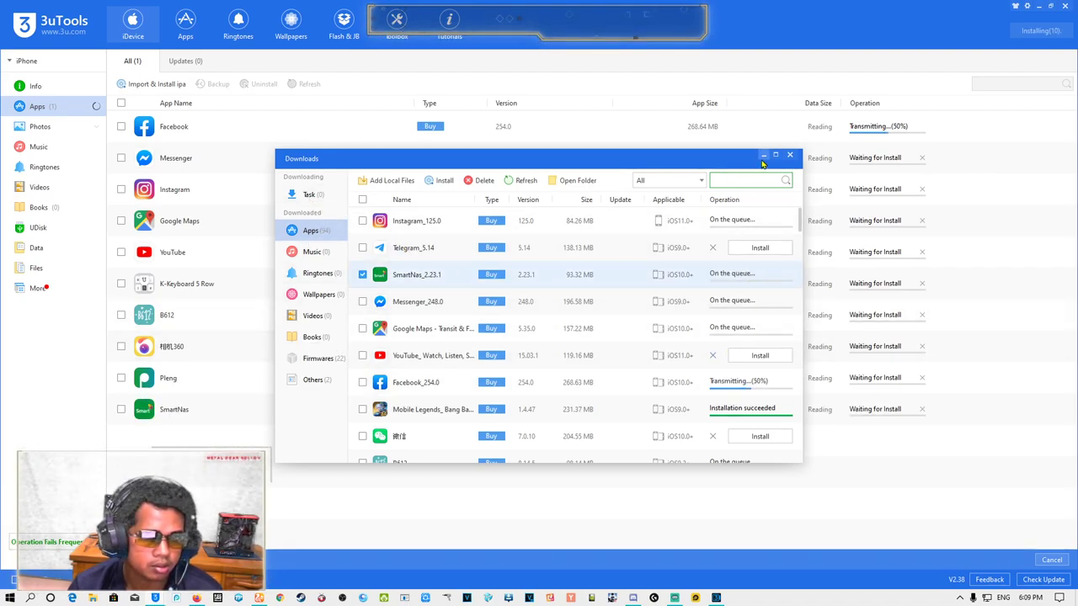
click(763, 156)
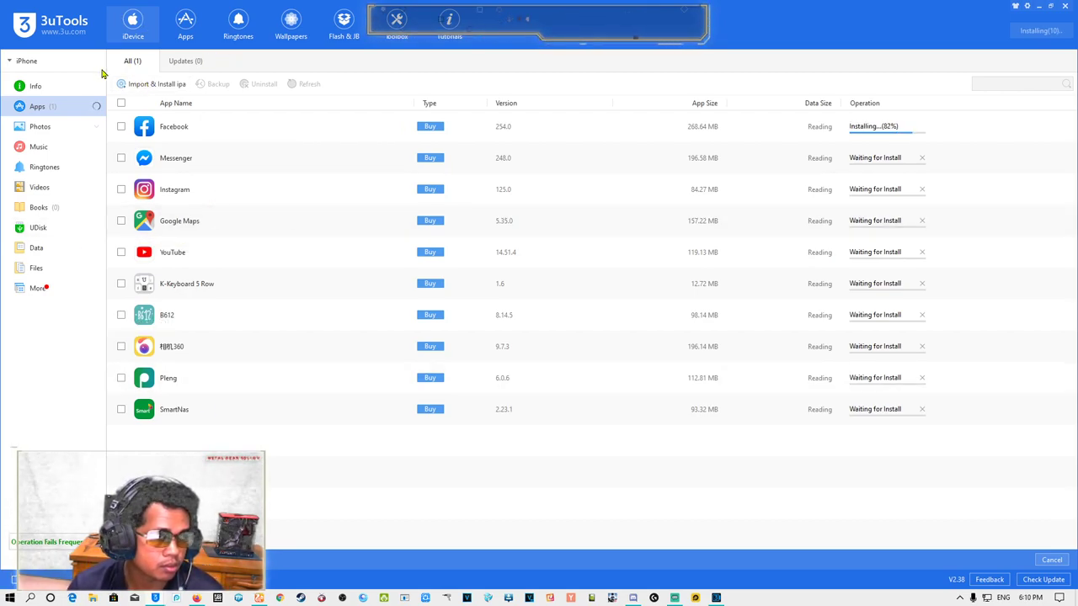
click(36, 87)
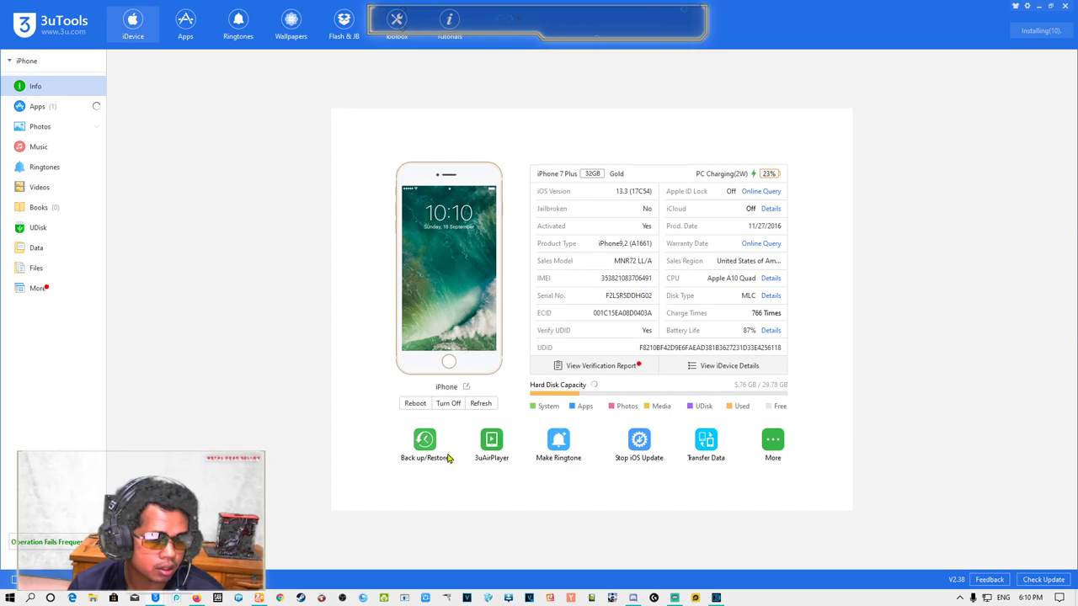
Try to mirror the iPhone's screen with 3uAirPlayer, reopening the player before closing it.
click(502, 460)
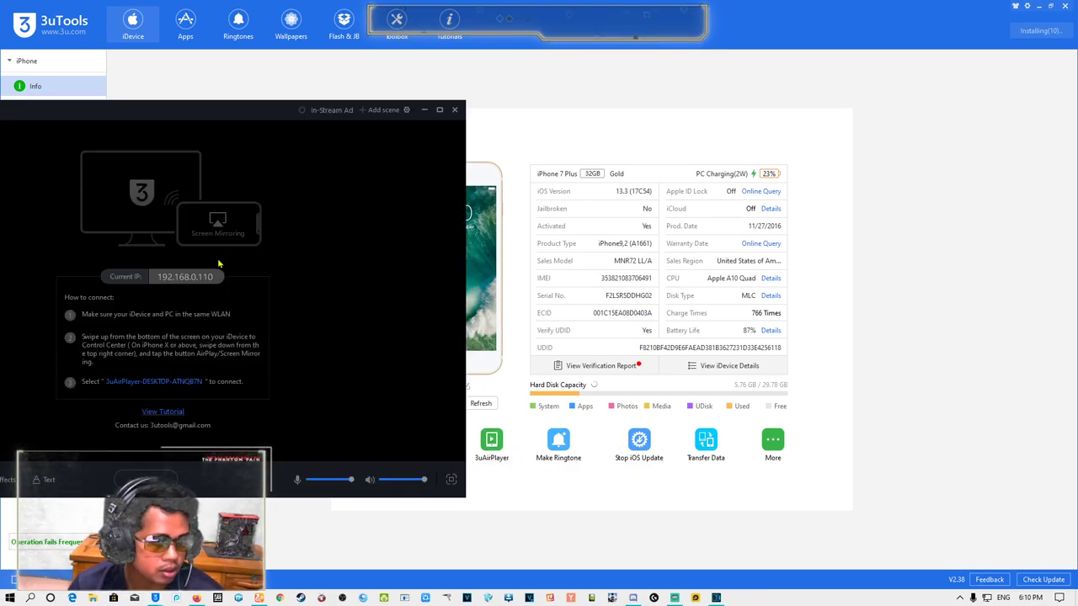
click(425, 111)
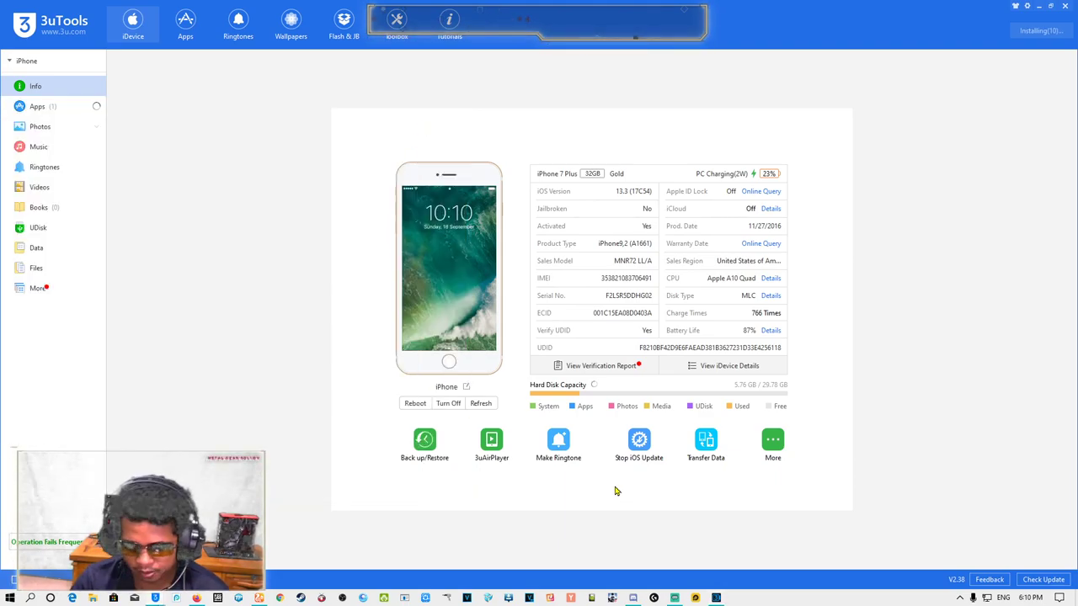
click(491, 440)
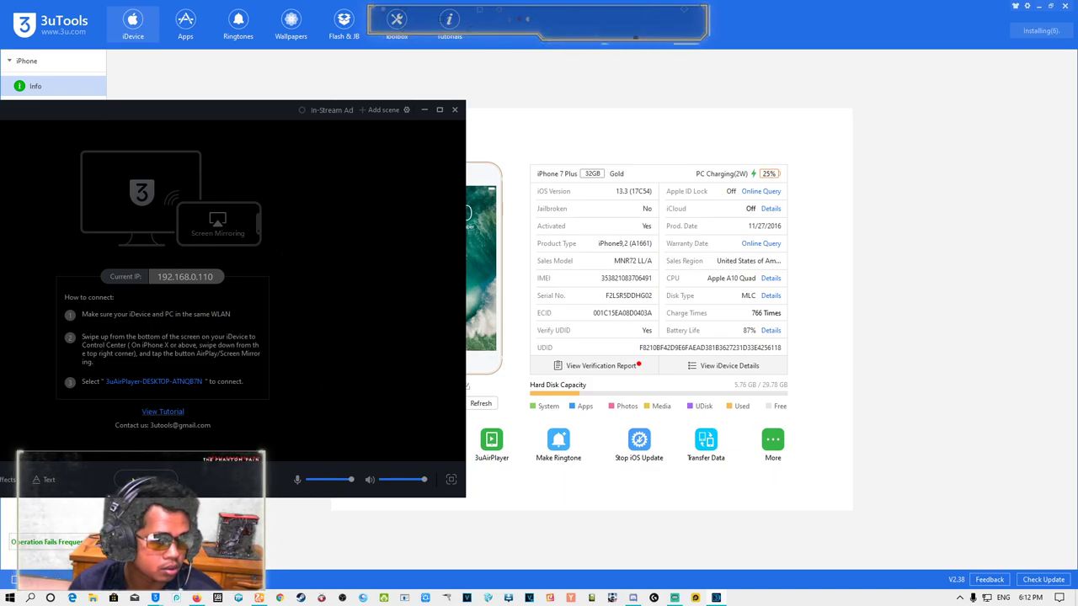
click(455, 110)
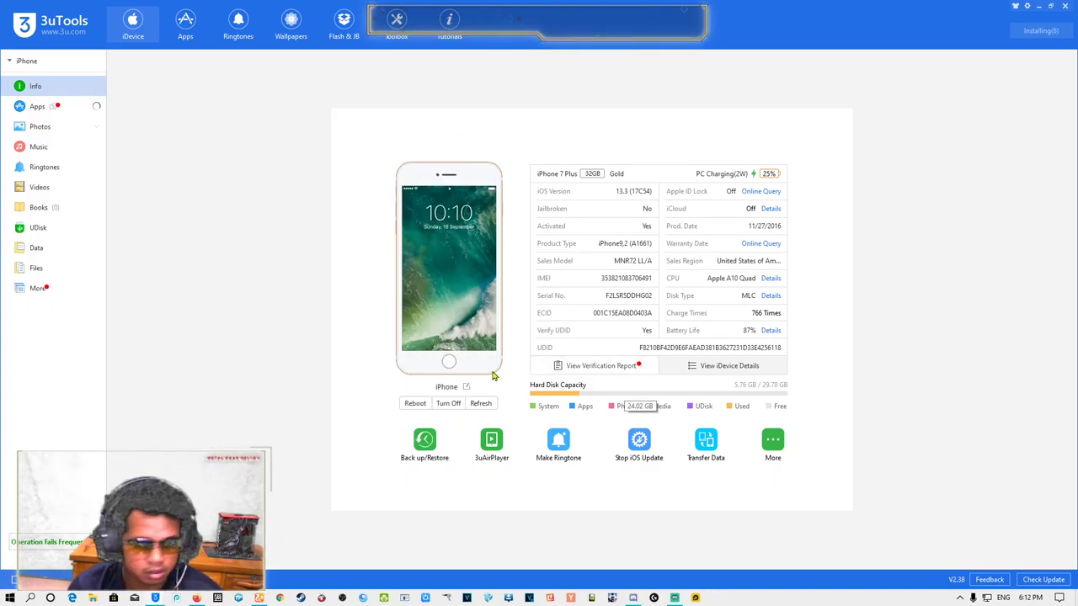
click(491, 443)
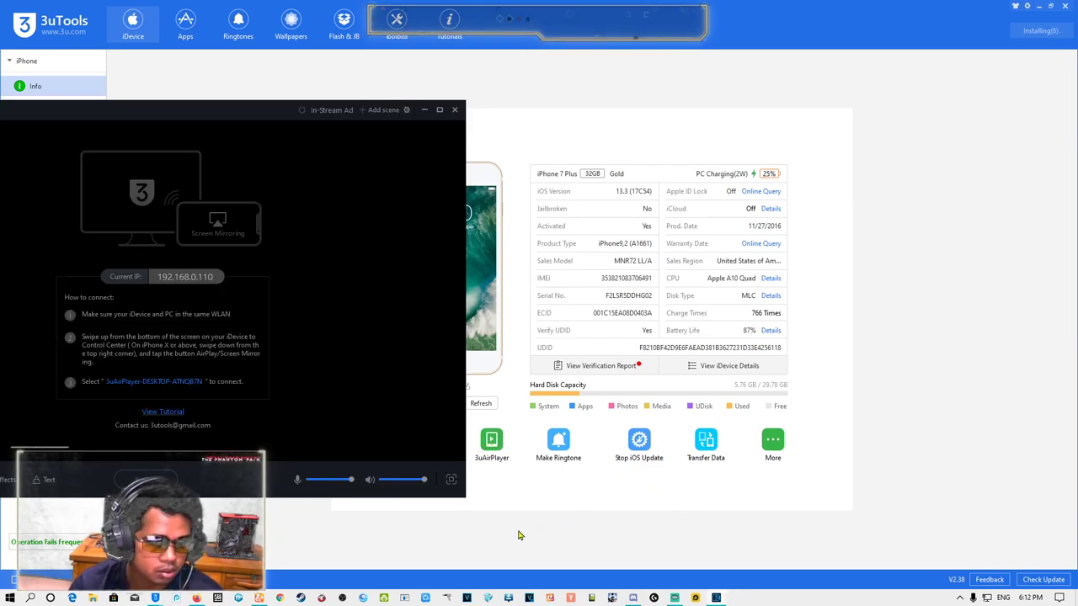
click(455, 111)
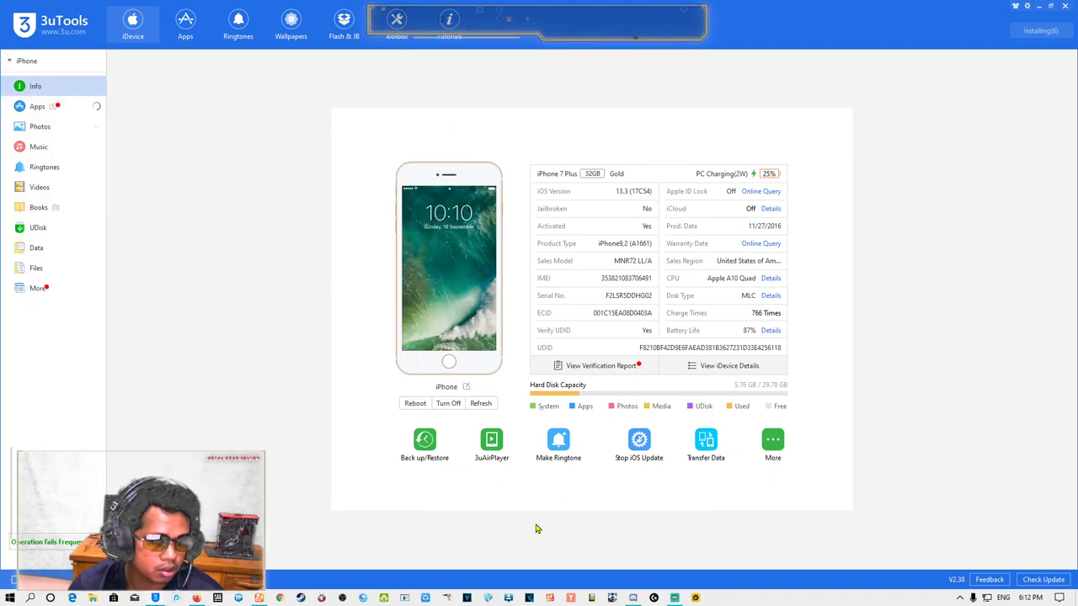
Open the iPhone's backup and restore tool and examine its all-data backups, customized restore and customized backup pages.
click(434, 453)
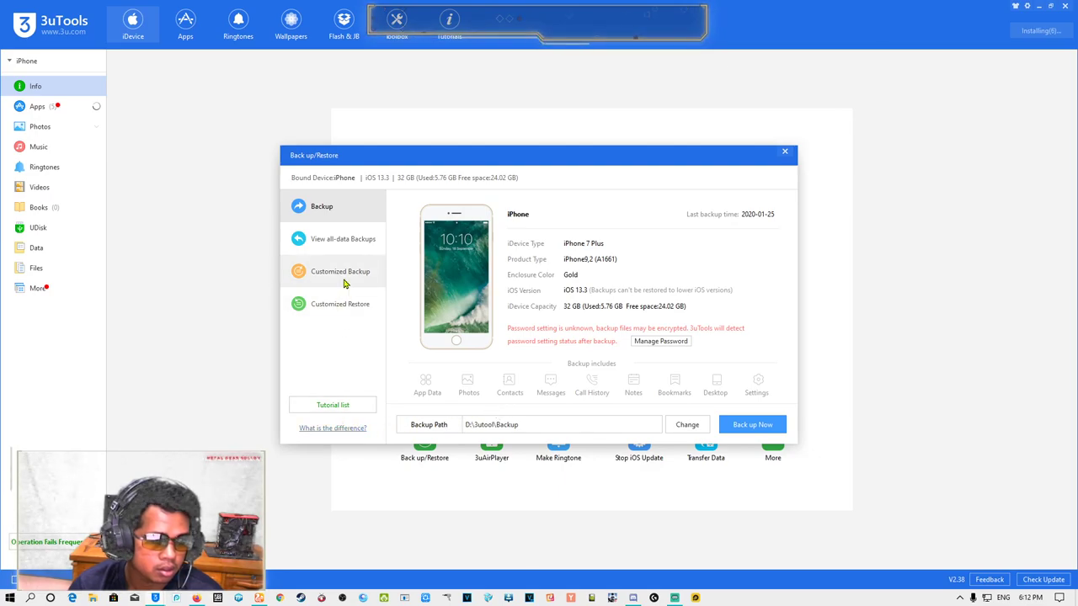
click(341, 243)
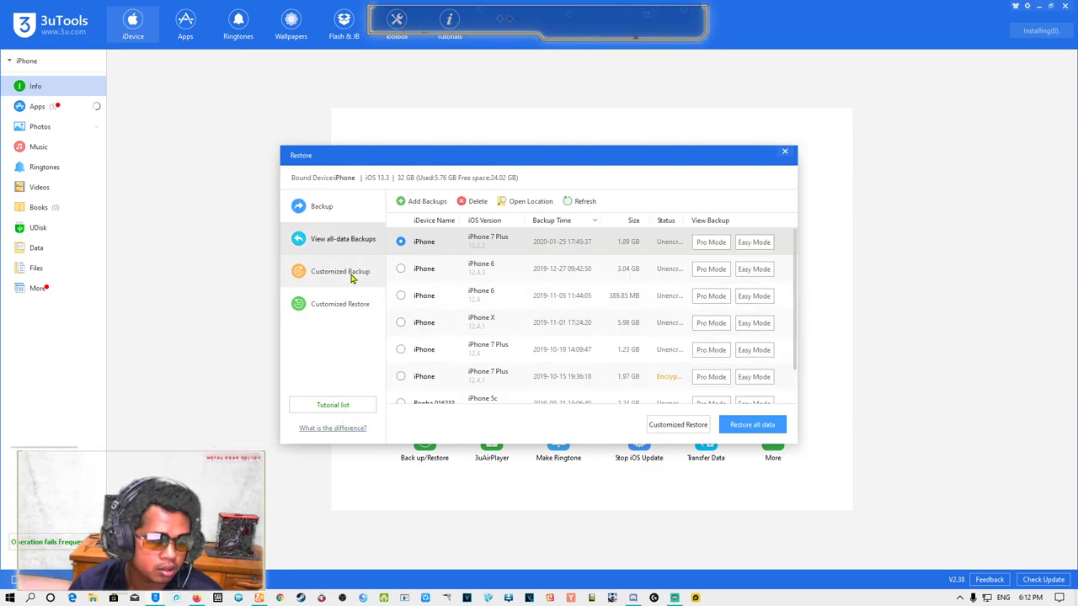
click(338, 273)
click(345, 307)
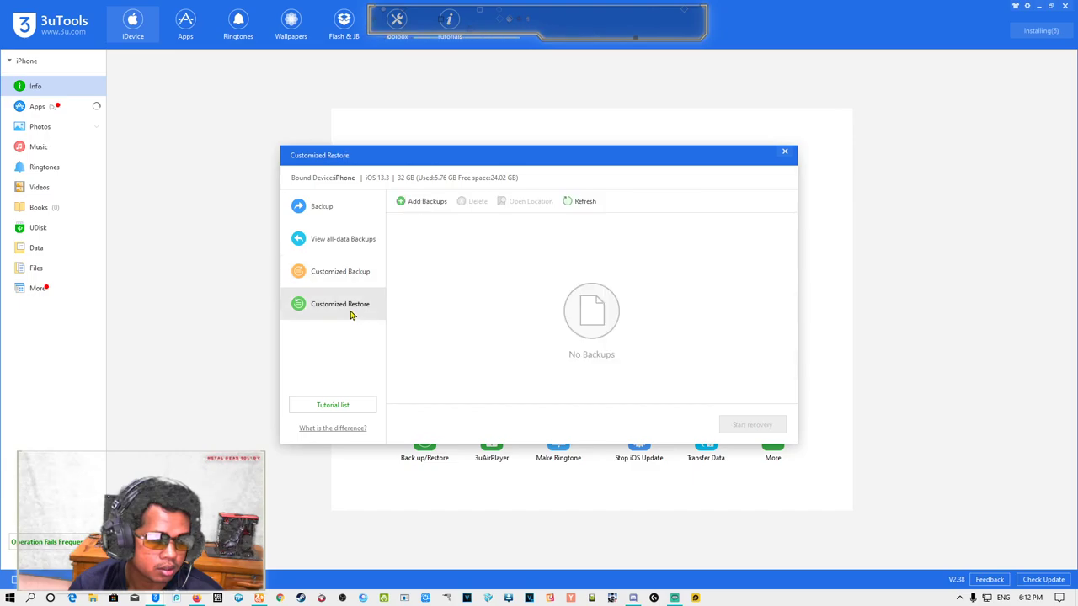
click(332, 273)
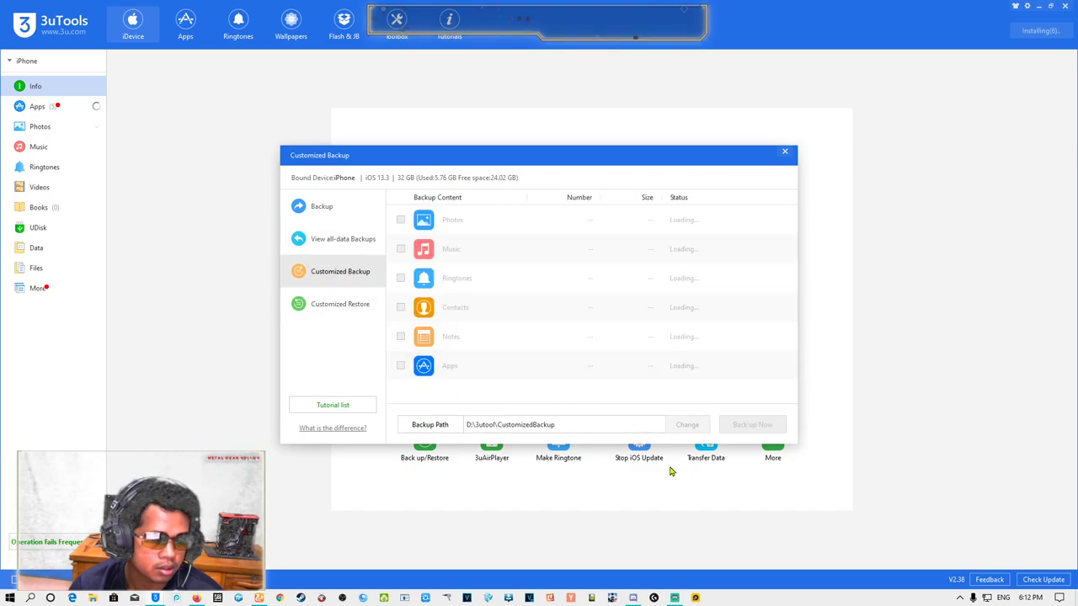
Examine the content available for a customized backup, leaving Apps unselected, and check the customized restore page for existing backups.
click(401, 367)
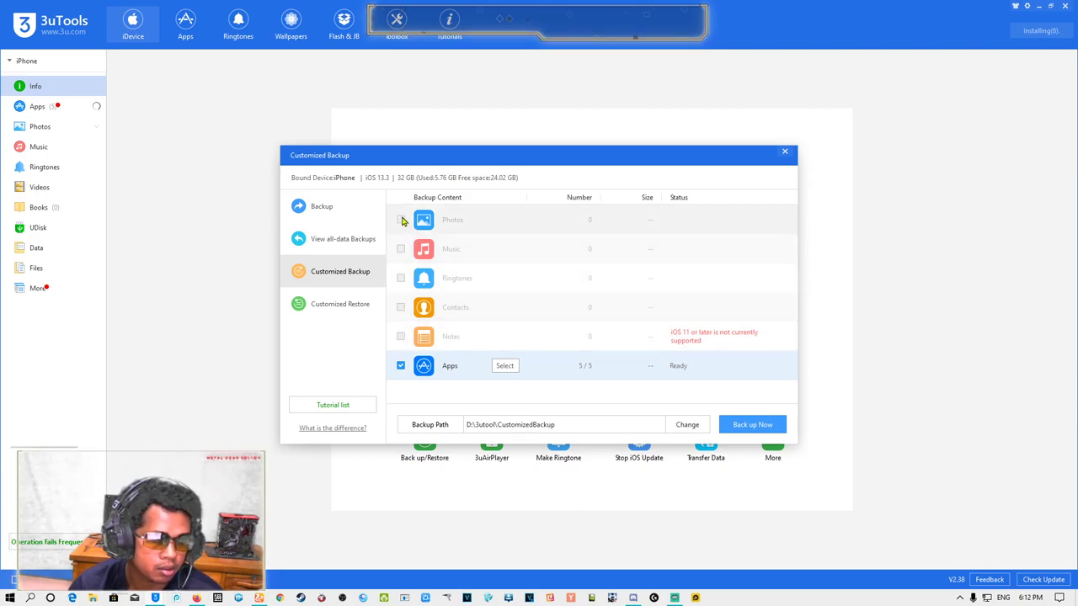
click(401, 369)
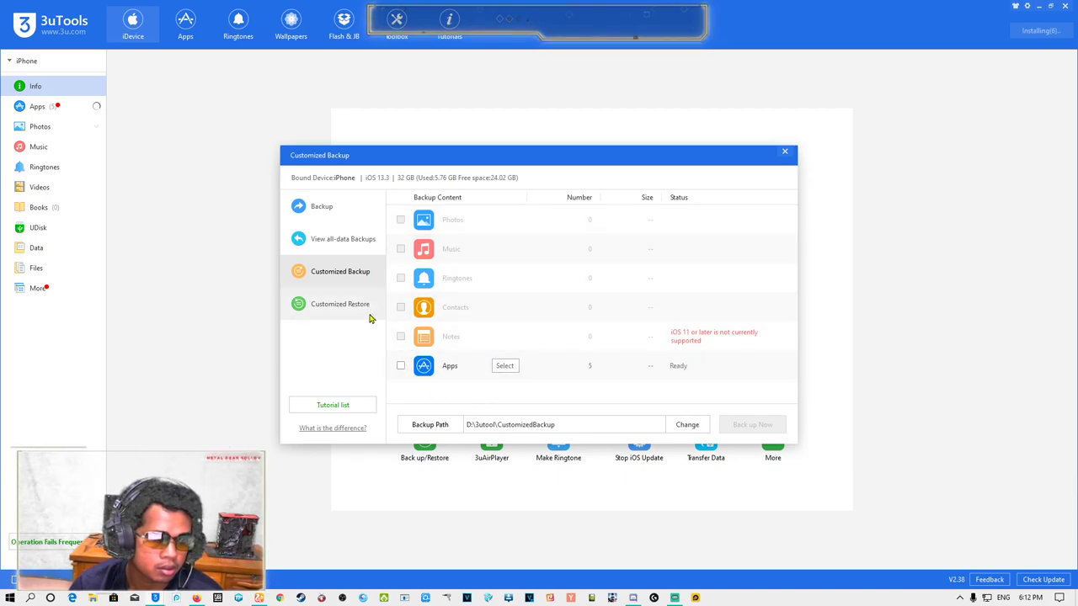
click(344, 304)
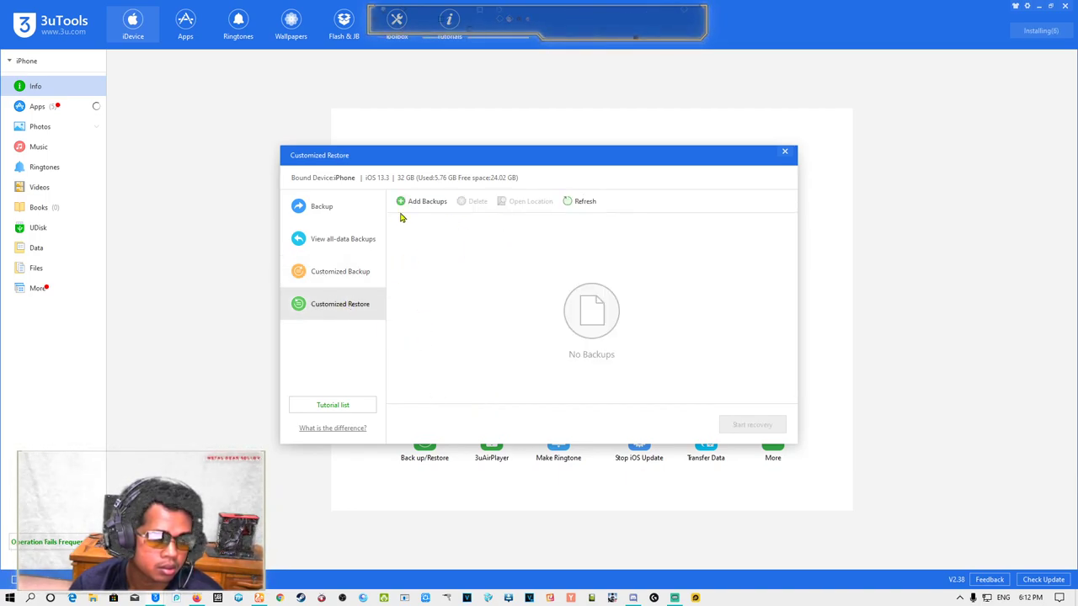
click(330, 213)
click(337, 239)
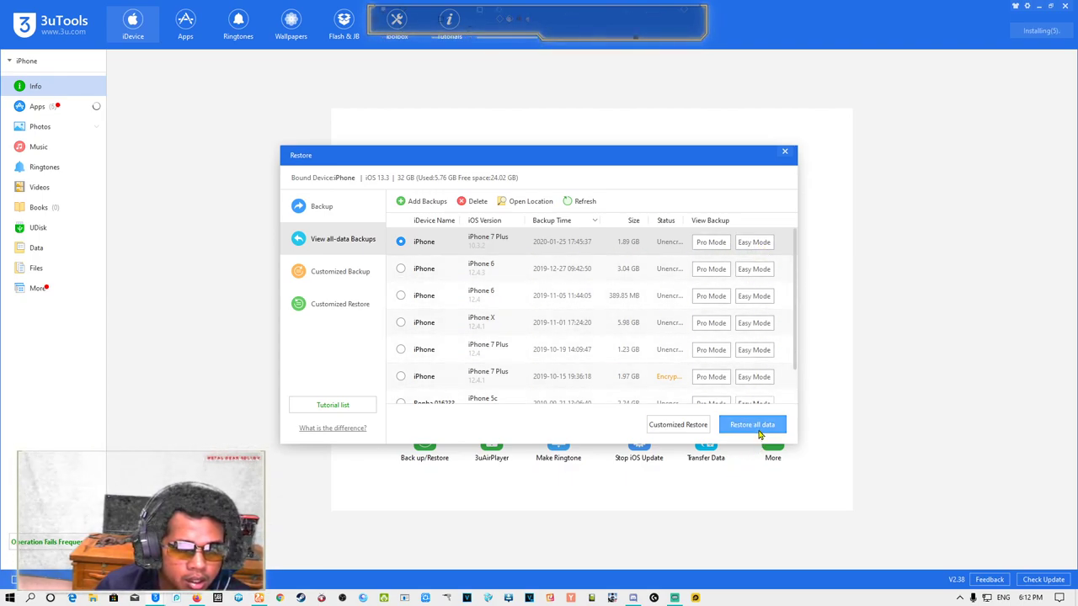
click(757, 425)
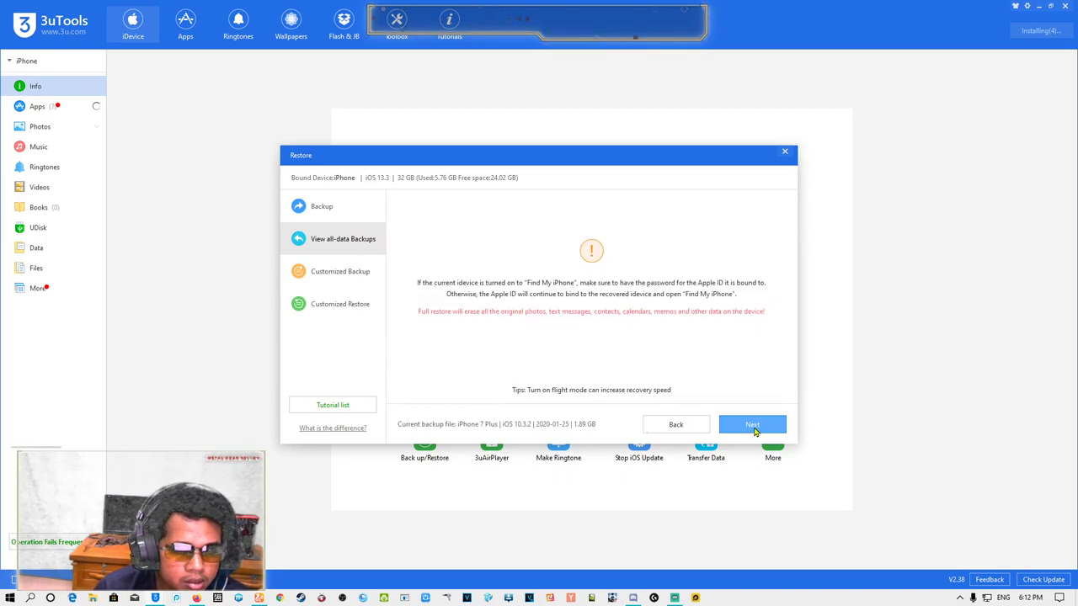
click(752, 428)
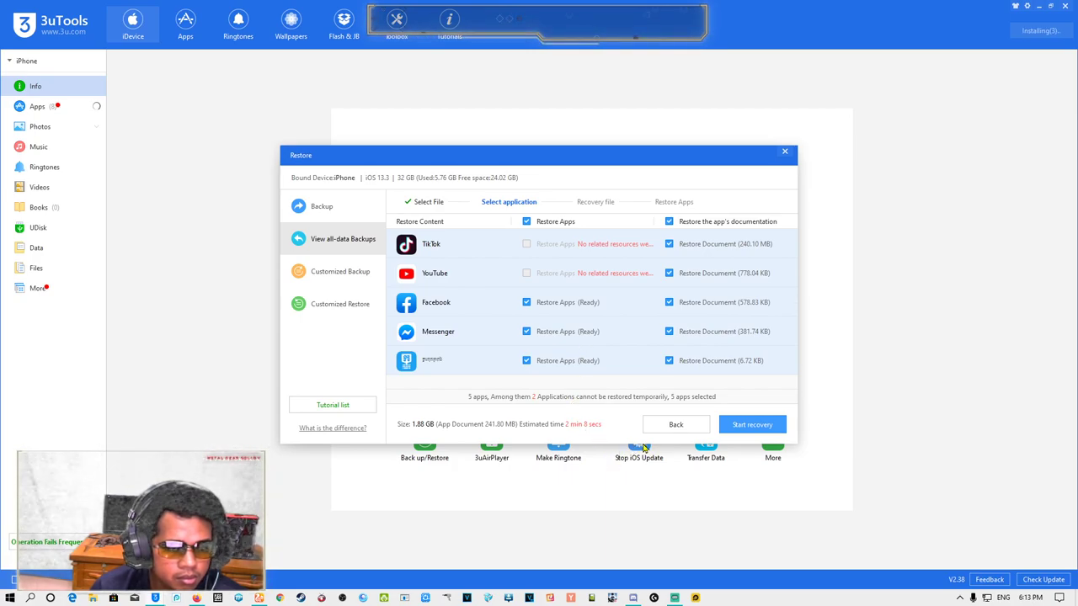
click(757, 431)
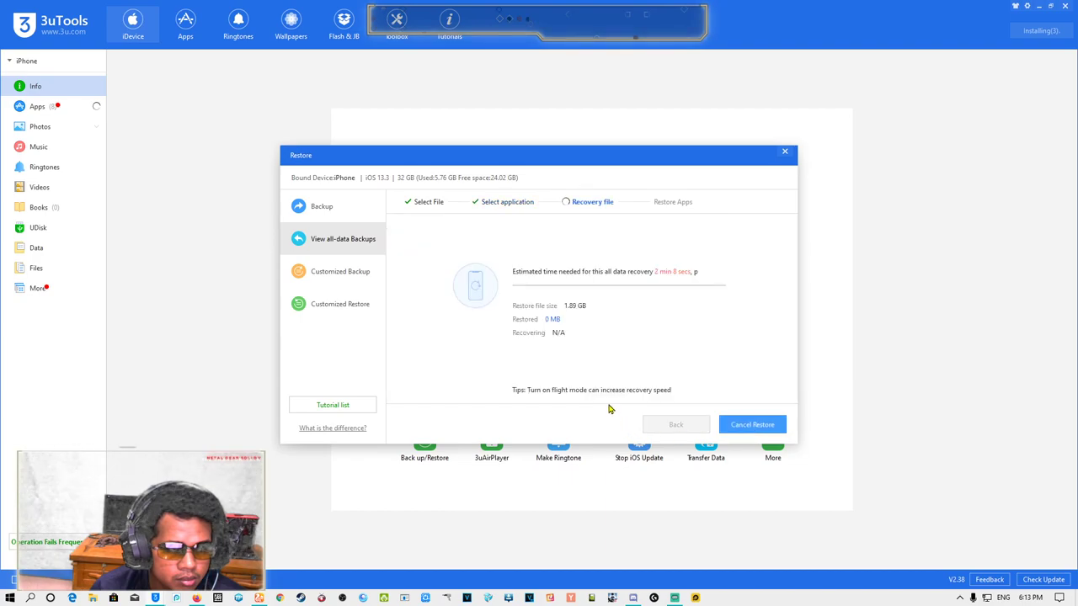
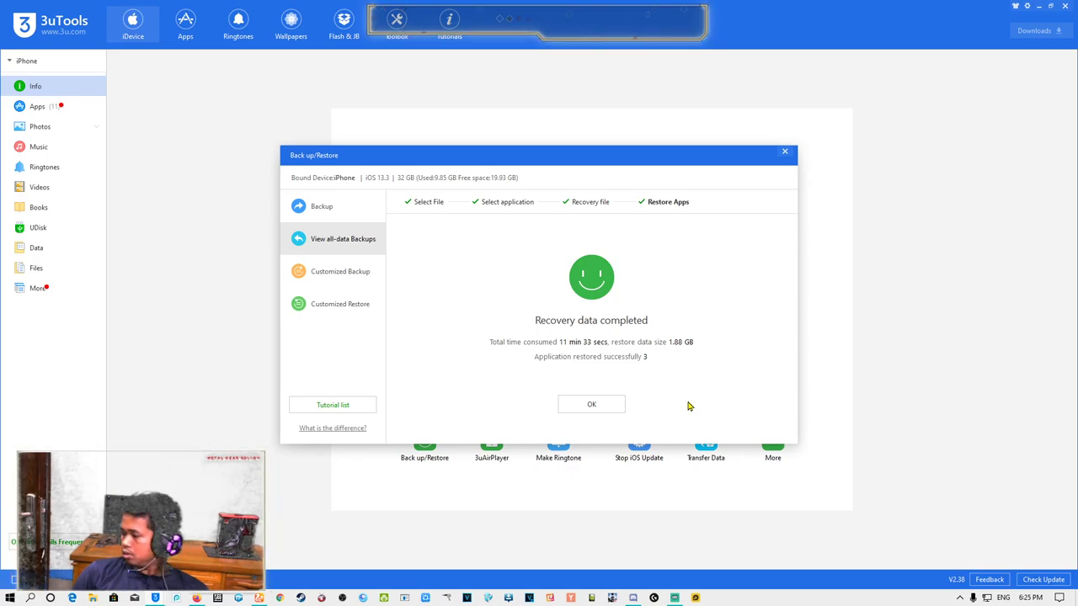
click(601, 409)
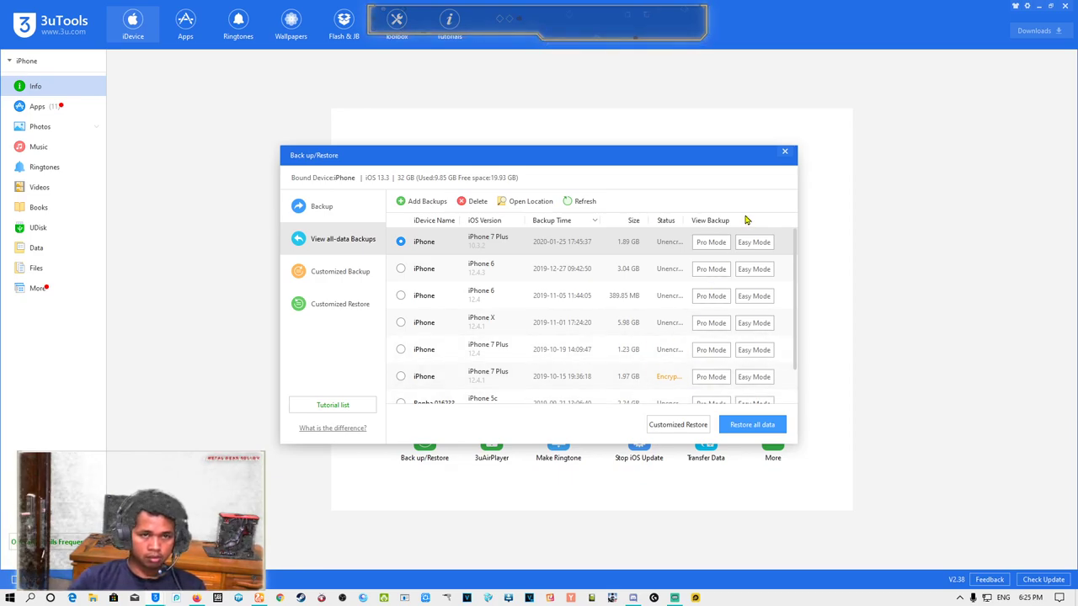
click(785, 152)
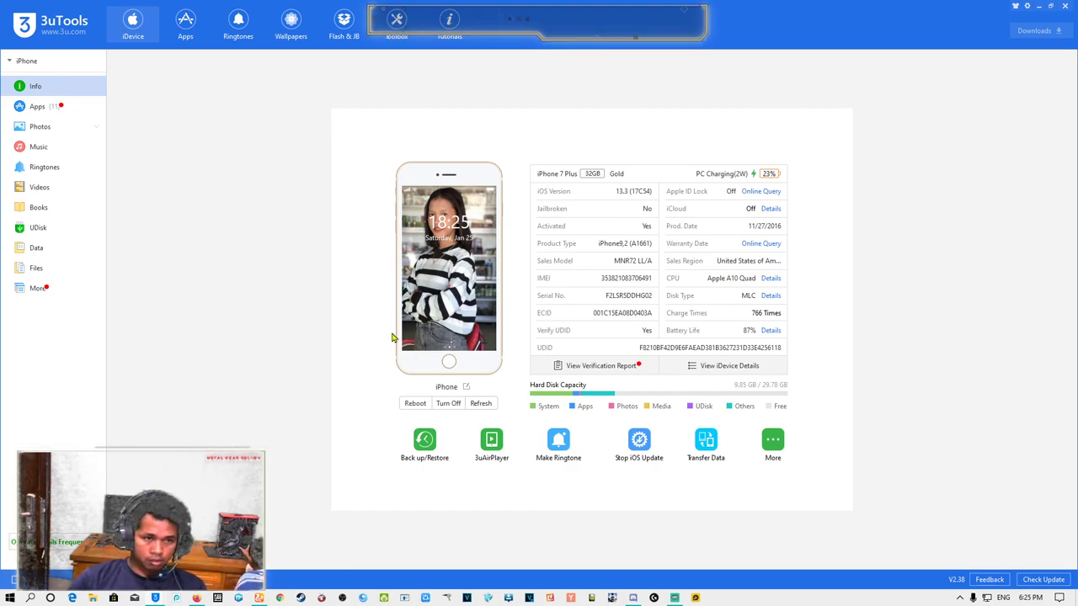
Open 3uAirPlayer to view its screen mirroring connection instructions, and close the player.
click(495, 445)
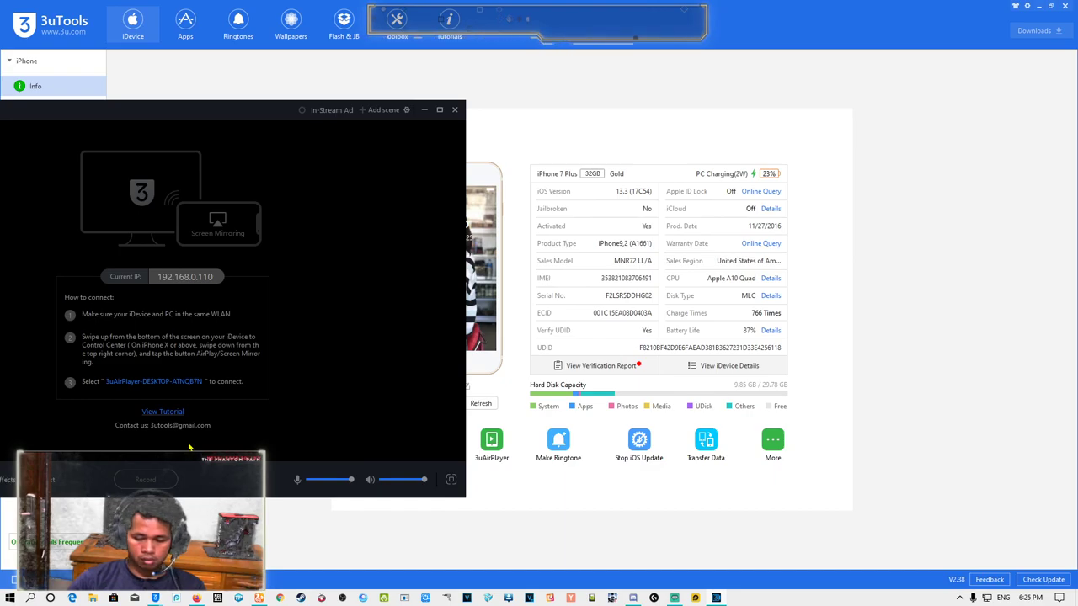
click(455, 110)
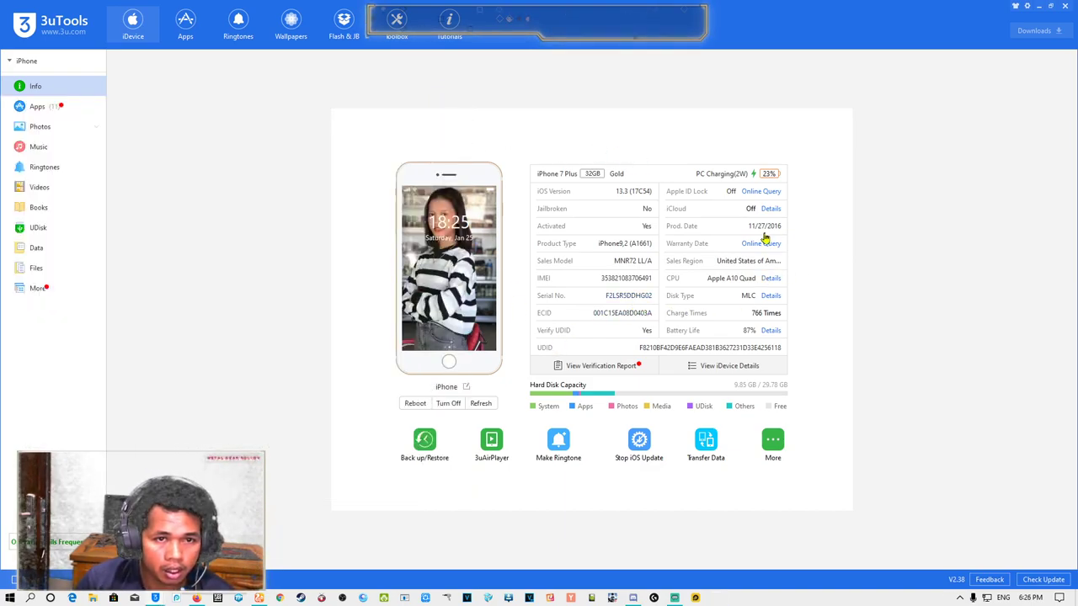